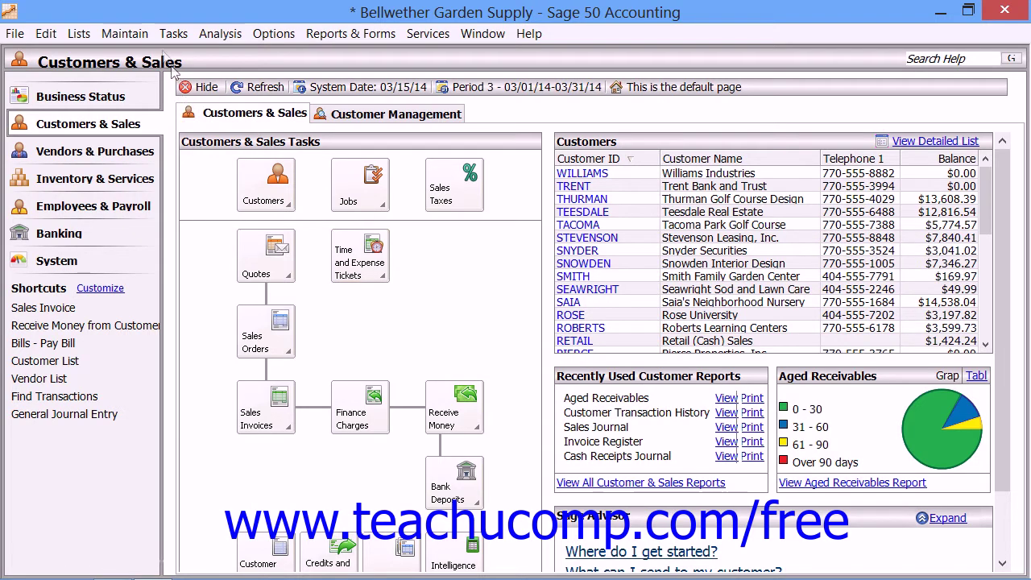
Step: Open vendor maintenance and bring up the existing record for Watkins Financial Planning
click(125, 33)
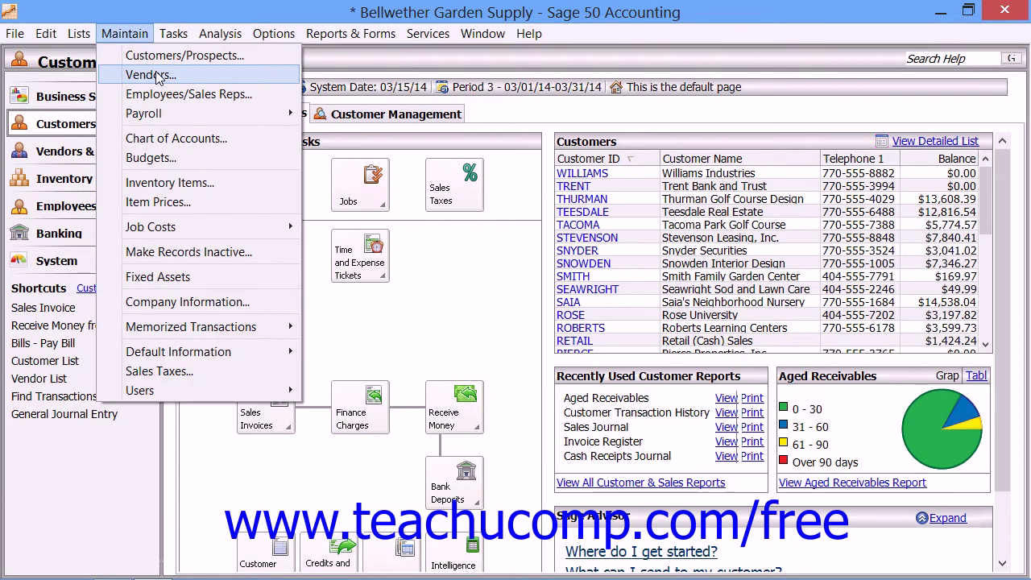
click(153, 74)
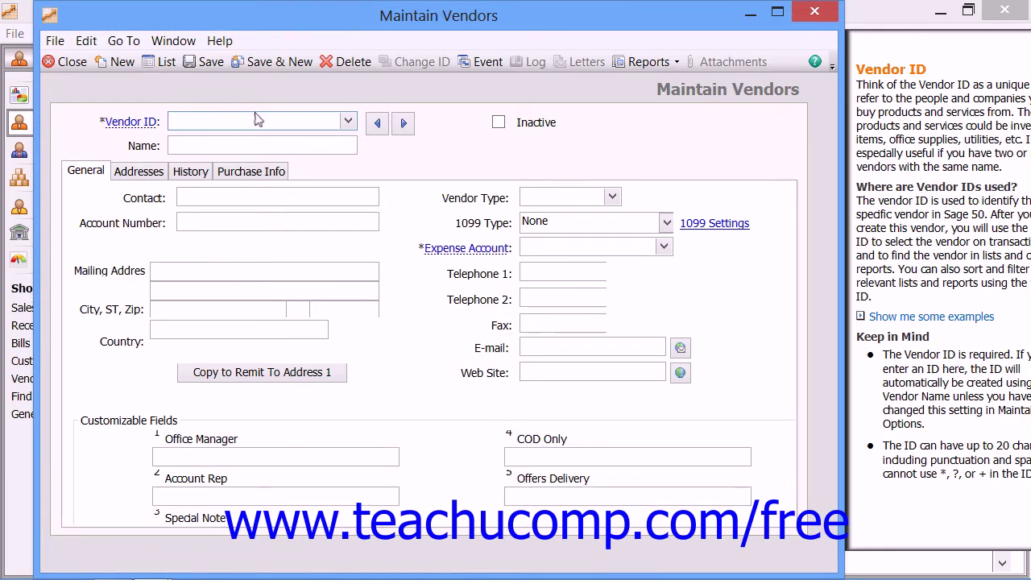
click(380, 122)
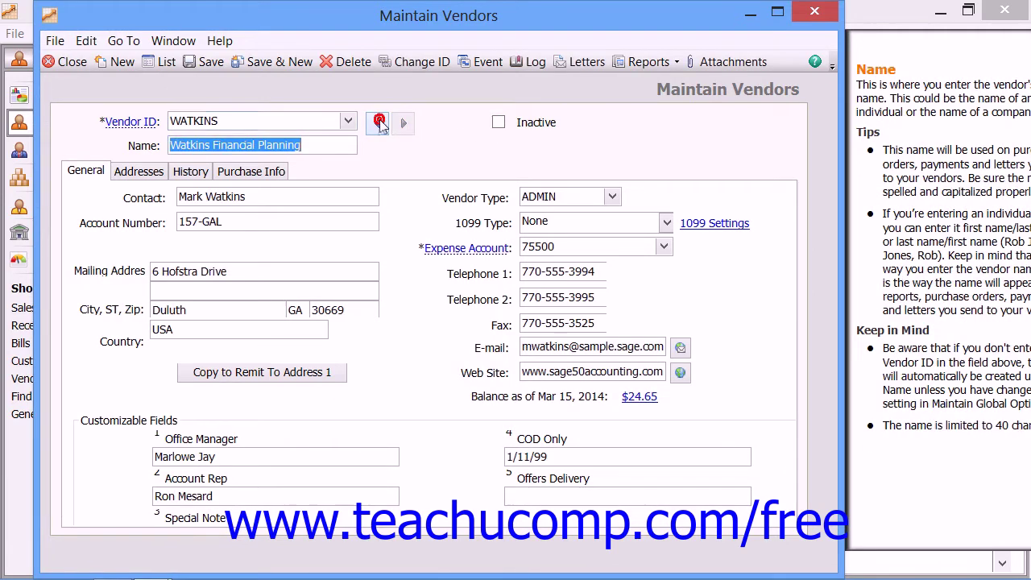
Step: Examine the vendor's ID, name, contact, account number and mailing address fields in the general information
click(270, 121)
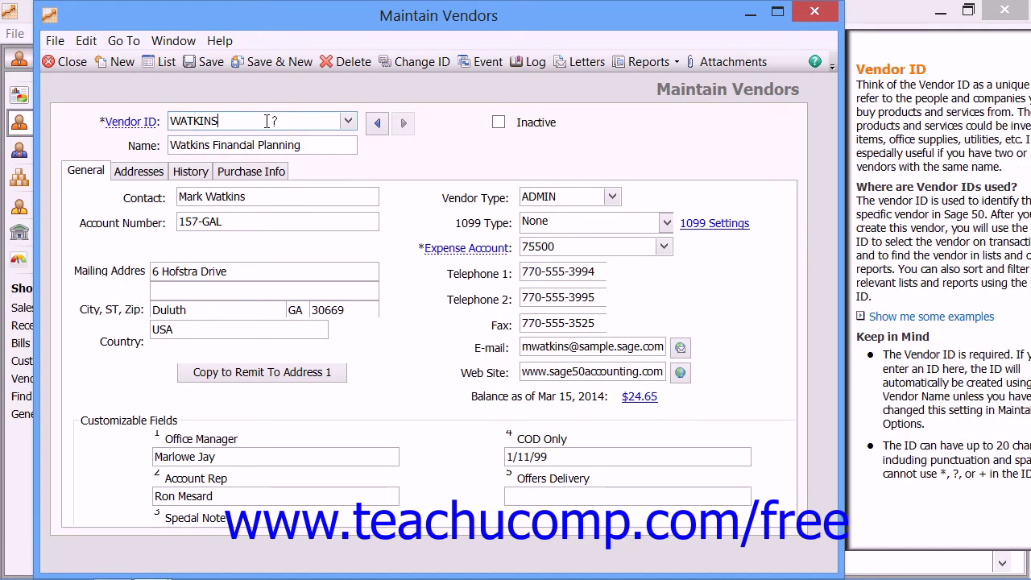
click(310, 147)
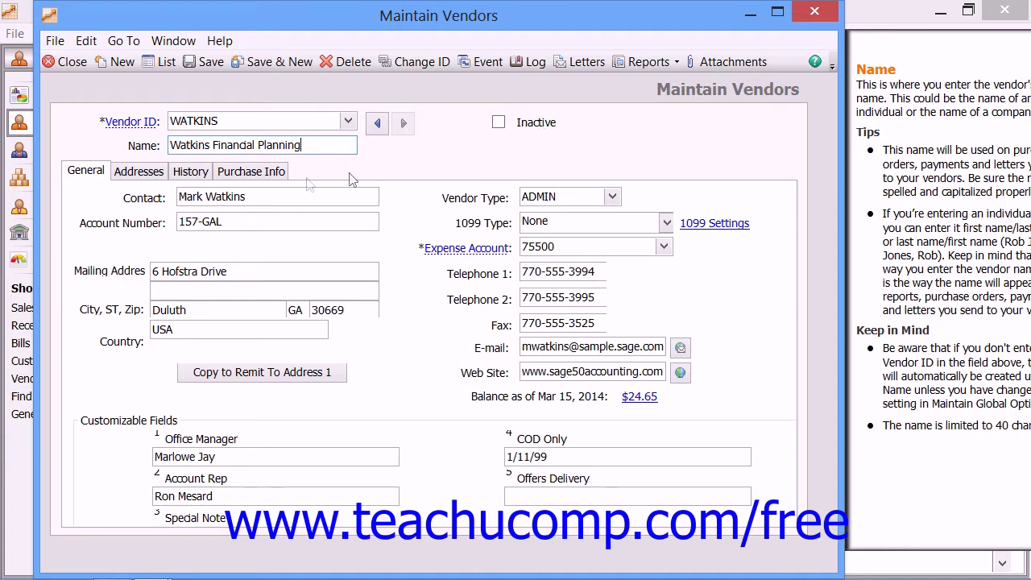
click(85, 172)
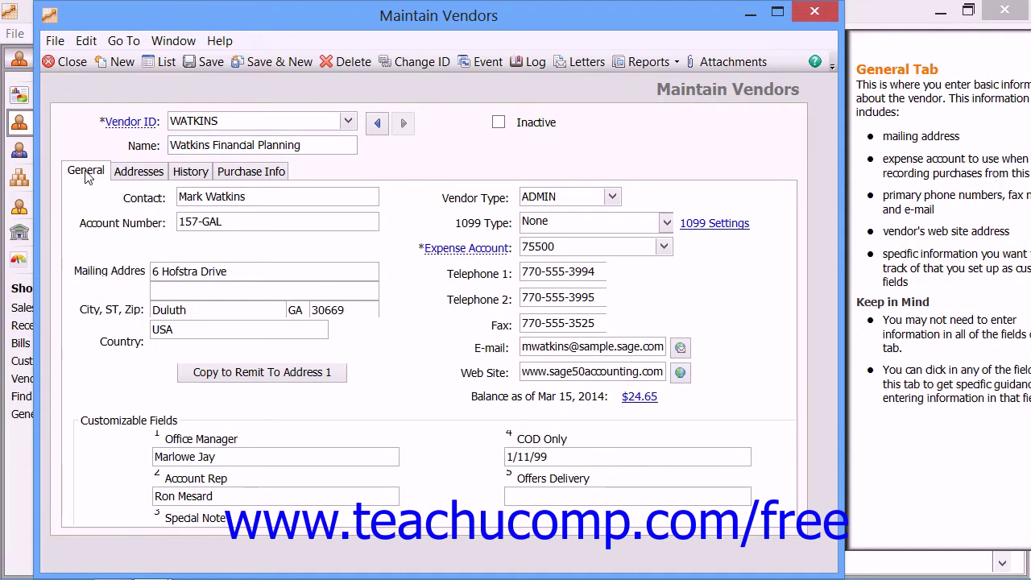
click(298, 199)
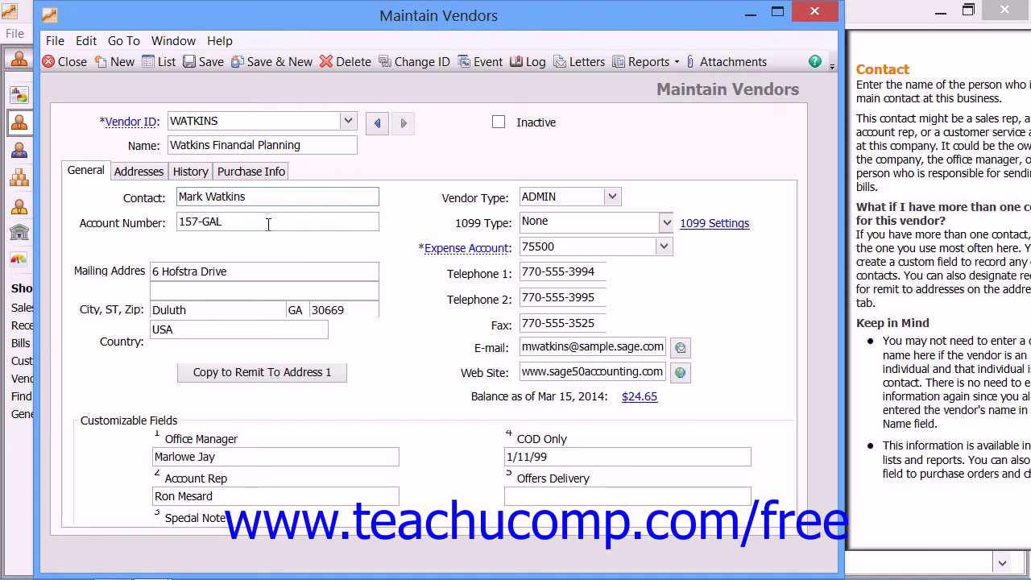
click(268, 224)
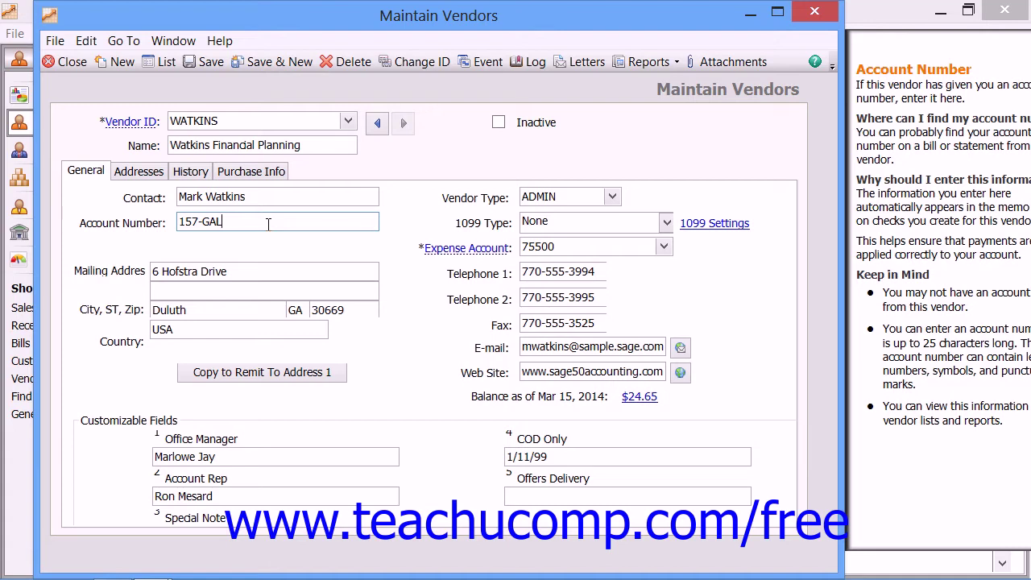
click(260, 271)
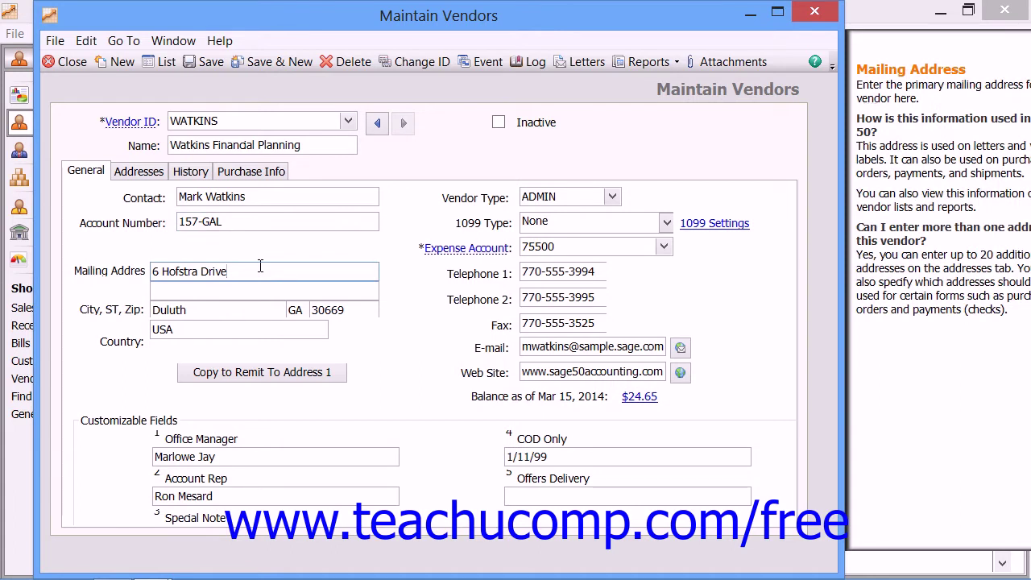
click(215, 311)
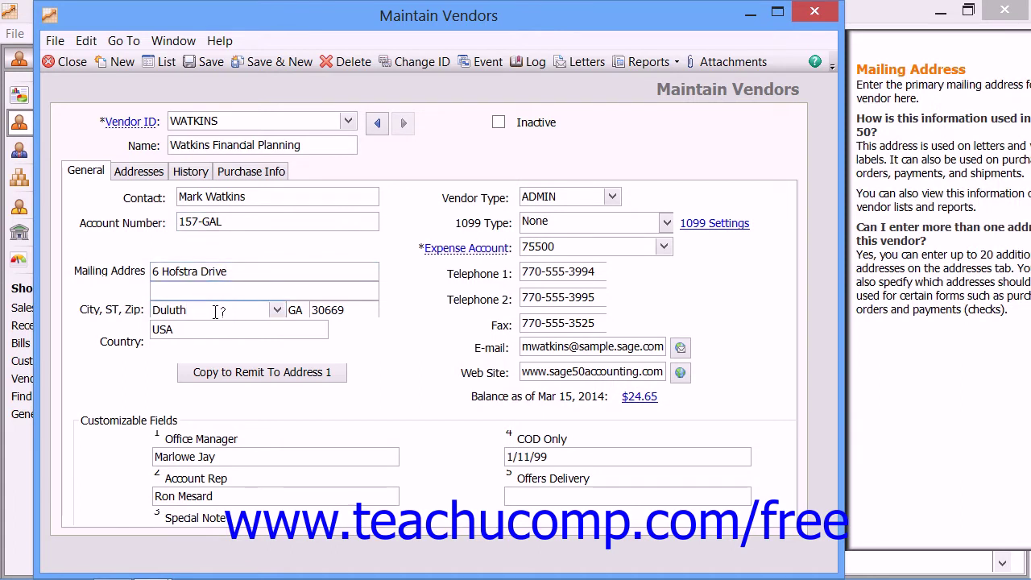
click(216, 331)
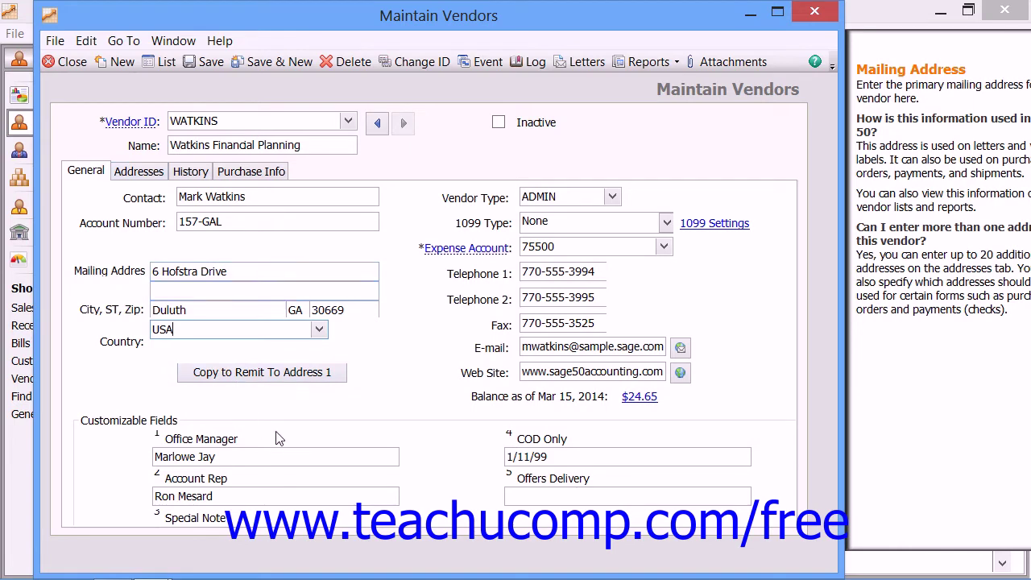
Step: Examine the vendor type, expense account, phone, fax, web site and customizable fields in the general information
click(566, 198)
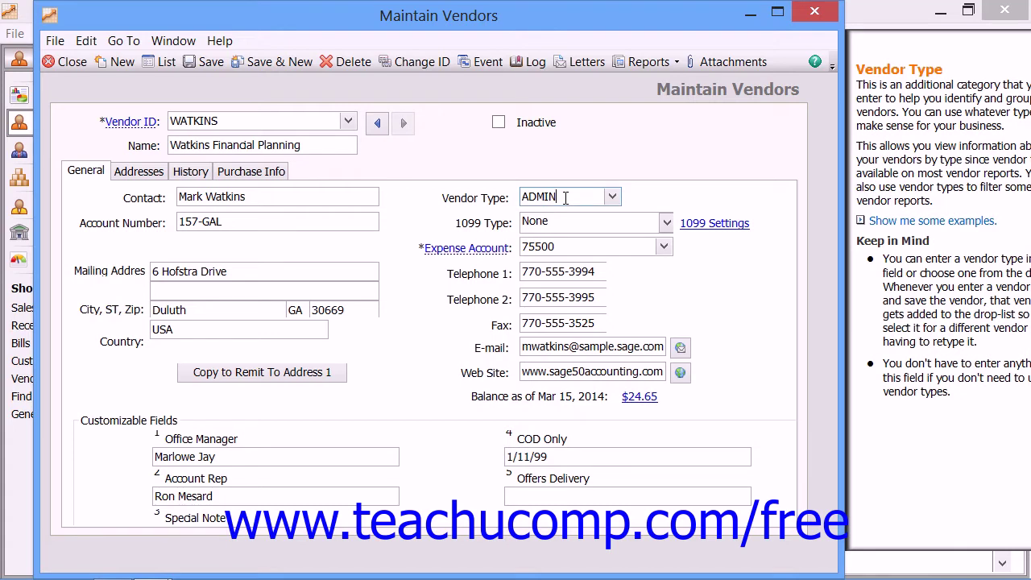
click(566, 197)
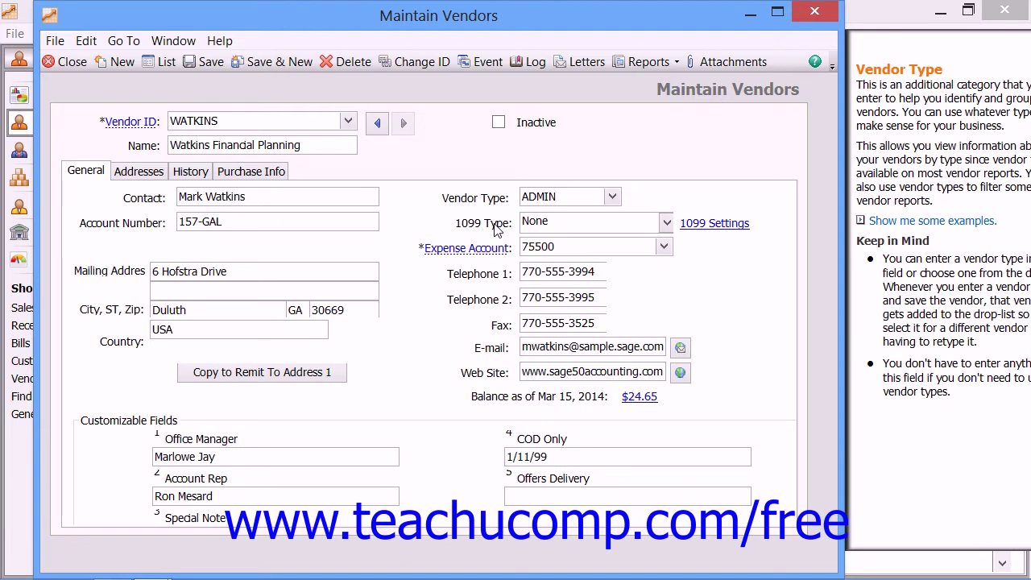
click(569, 247)
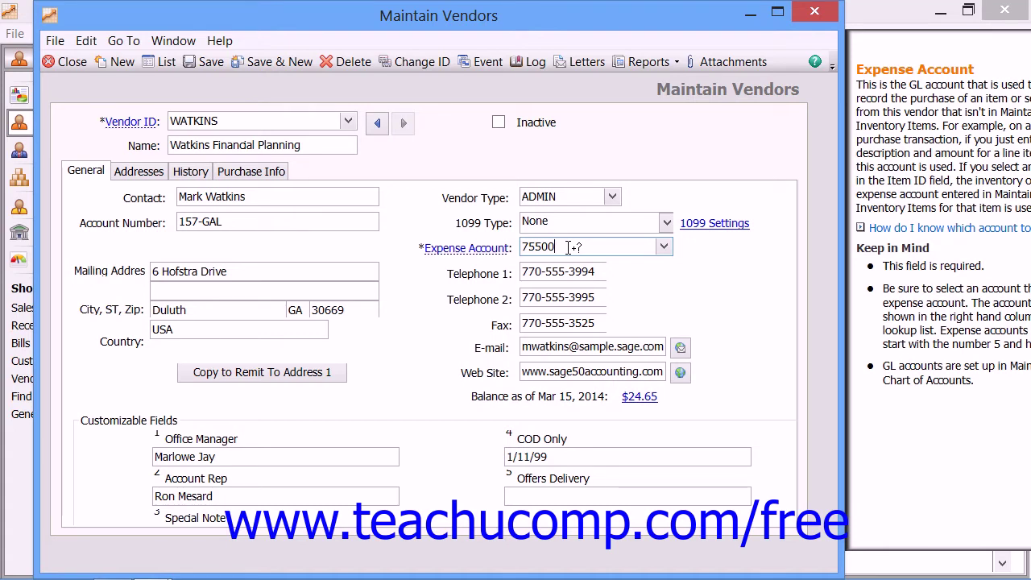
click(562, 274)
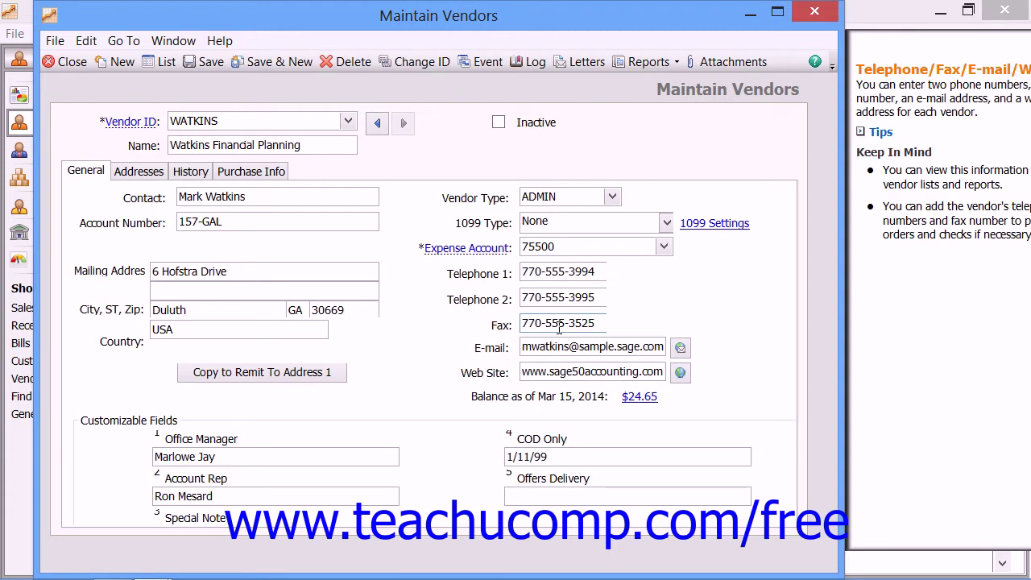
click(559, 328)
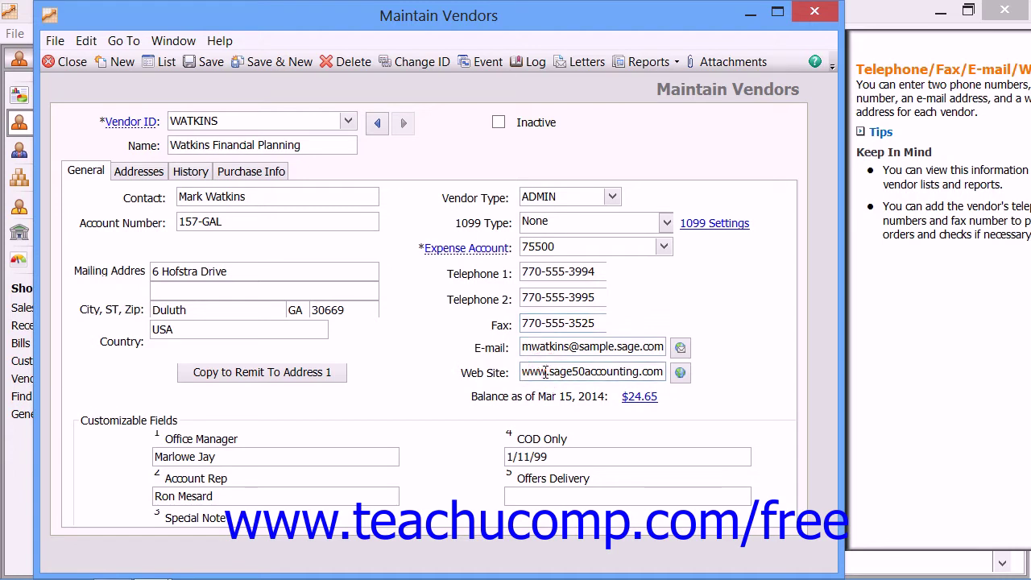
click(546, 372)
click(204, 437)
Step: Examine the vendor's remit-to address grid and the remit-to destinations available for copying the mailing address
click(151, 181)
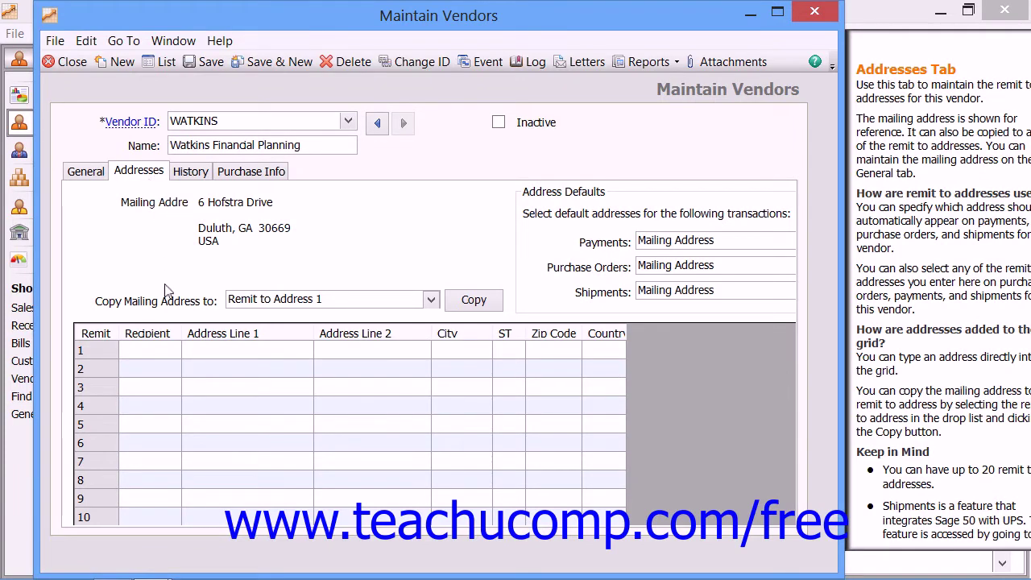
click(143, 353)
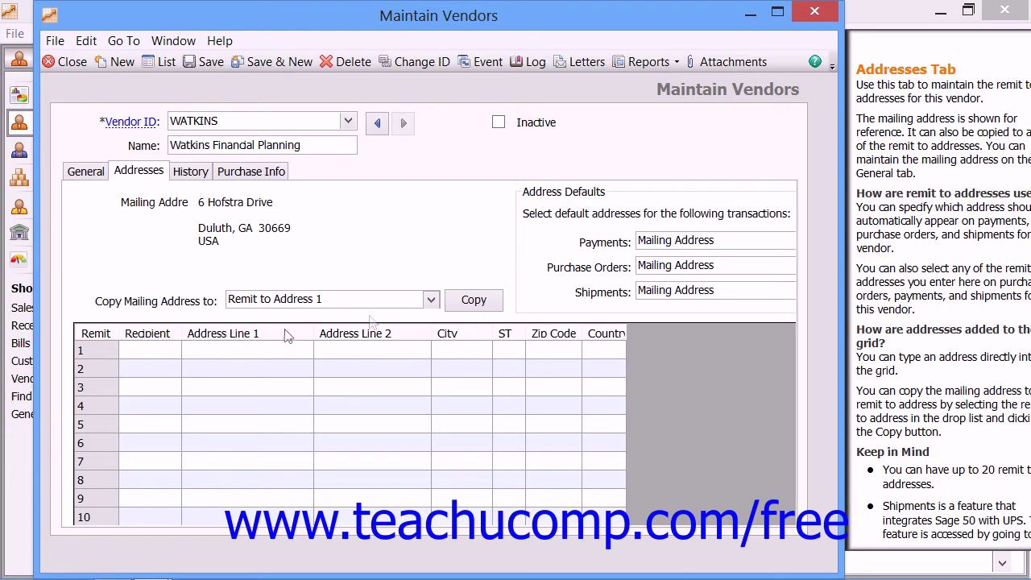
click(432, 299)
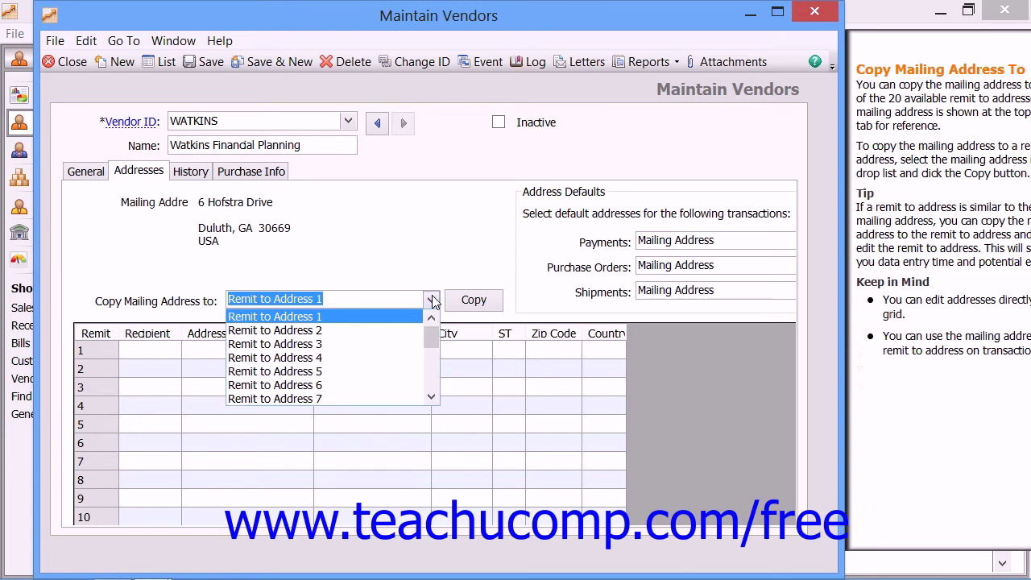
click(432, 299)
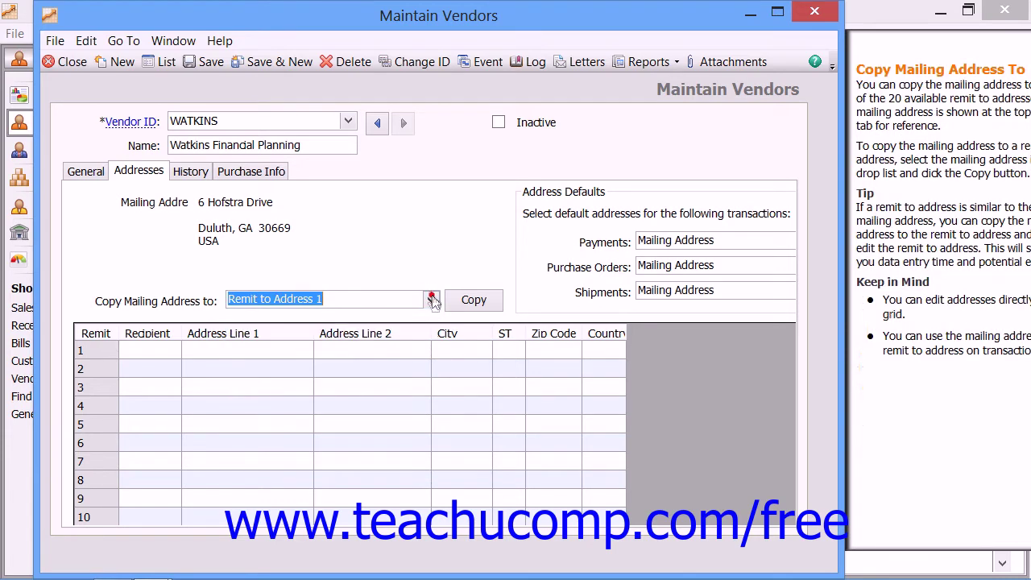
click(466, 304)
click(225, 350)
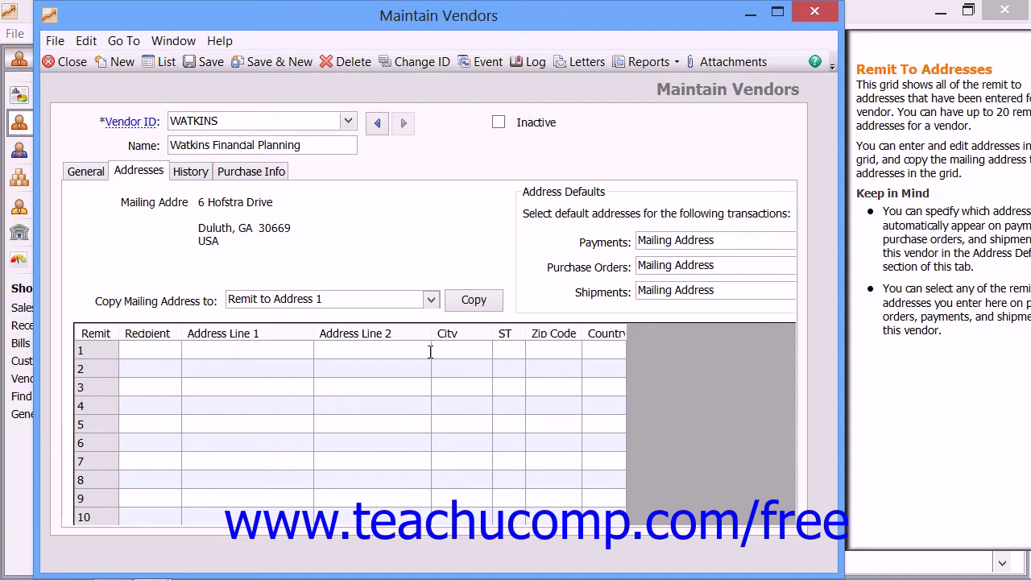
Step: Review the vendor's purchase and payment history and the beginning balances window, leaving the balances unedited
click(191, 171)
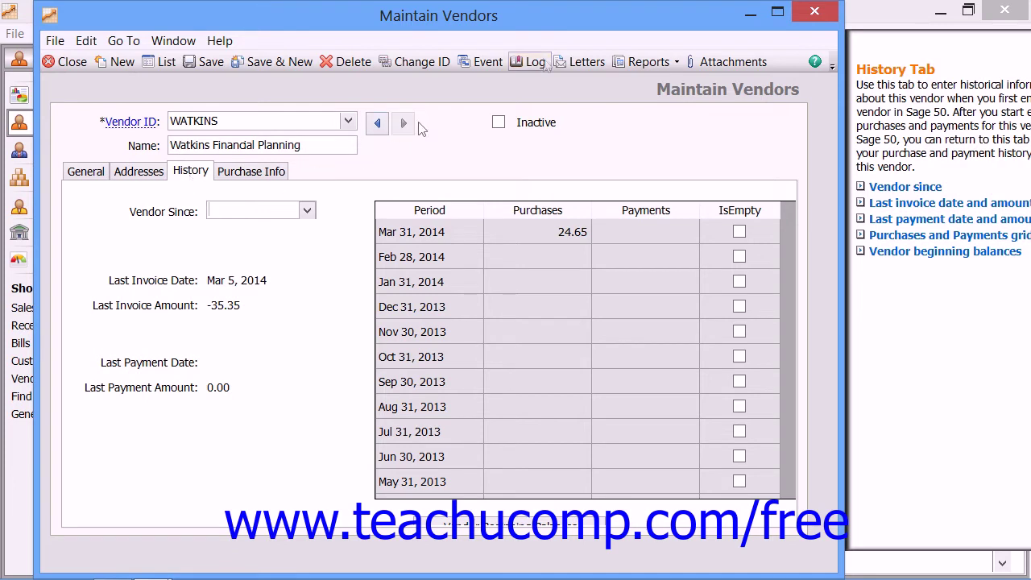
click(515, 526)
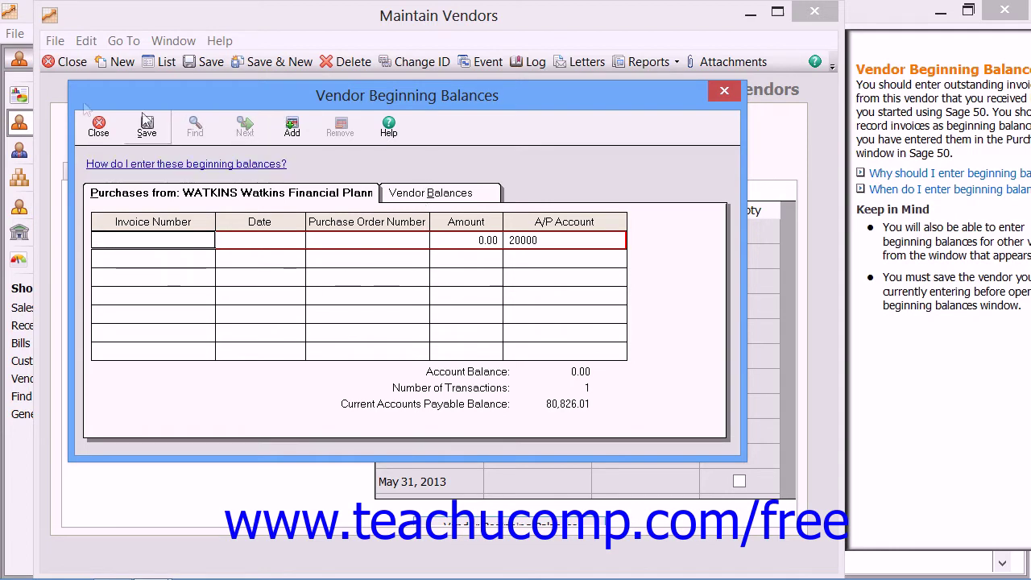
click(99, 127)
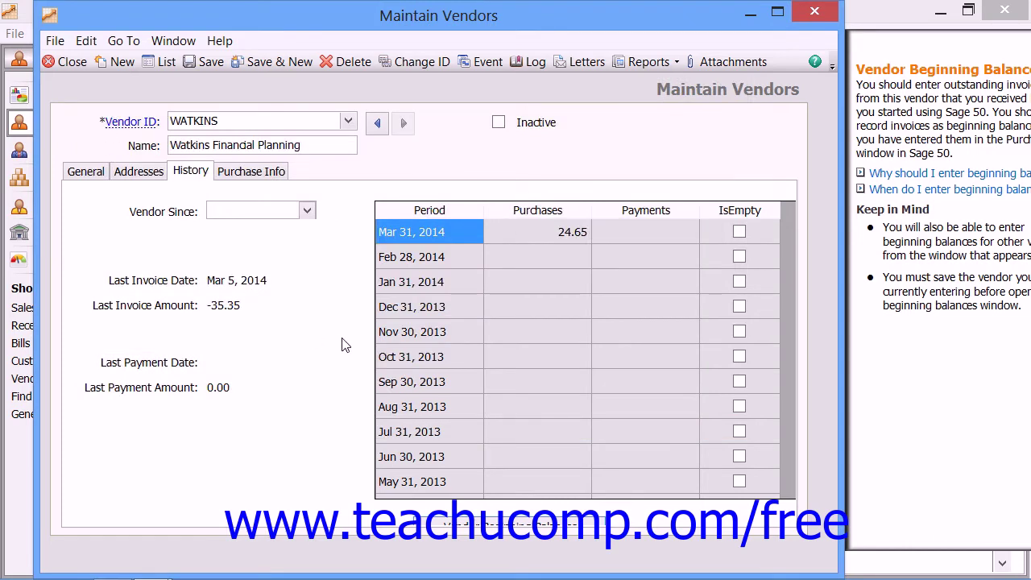
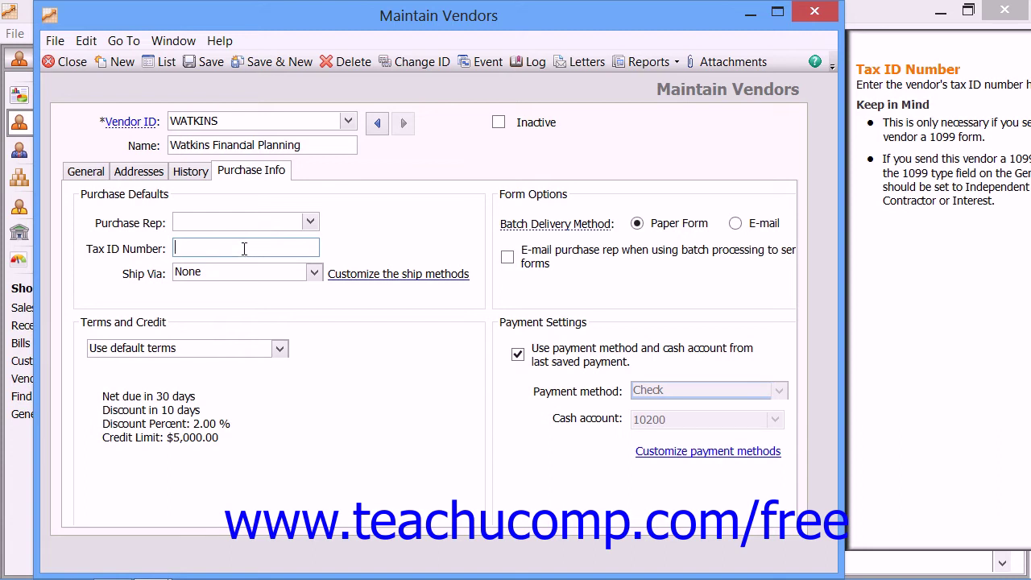
Step: In the vendor's purchase information, set the terms to "Customize terms for this vendor", and save the record before closing vendor maintenance
click(144, 277)
click(279, 348)
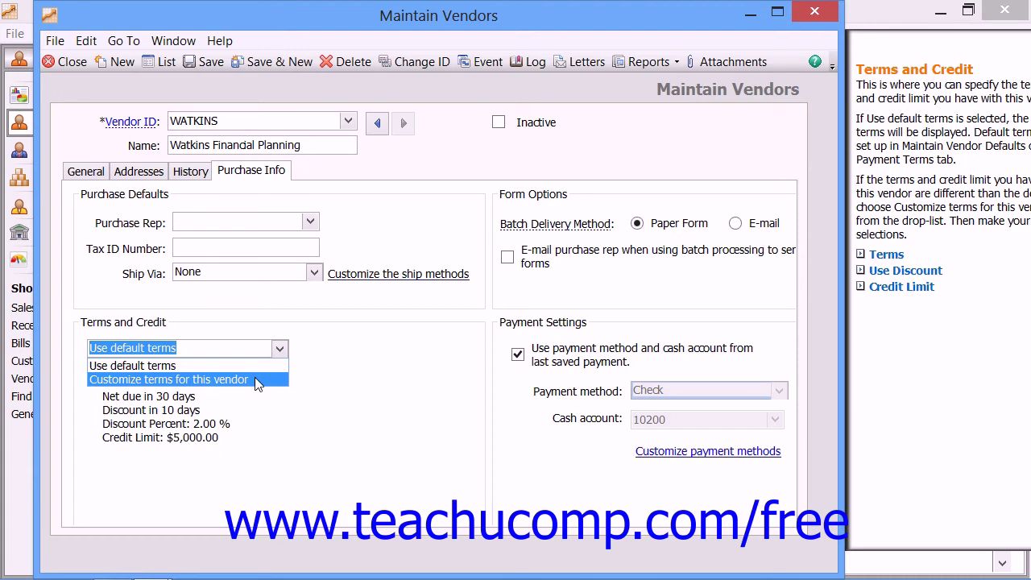
click(256, 380)
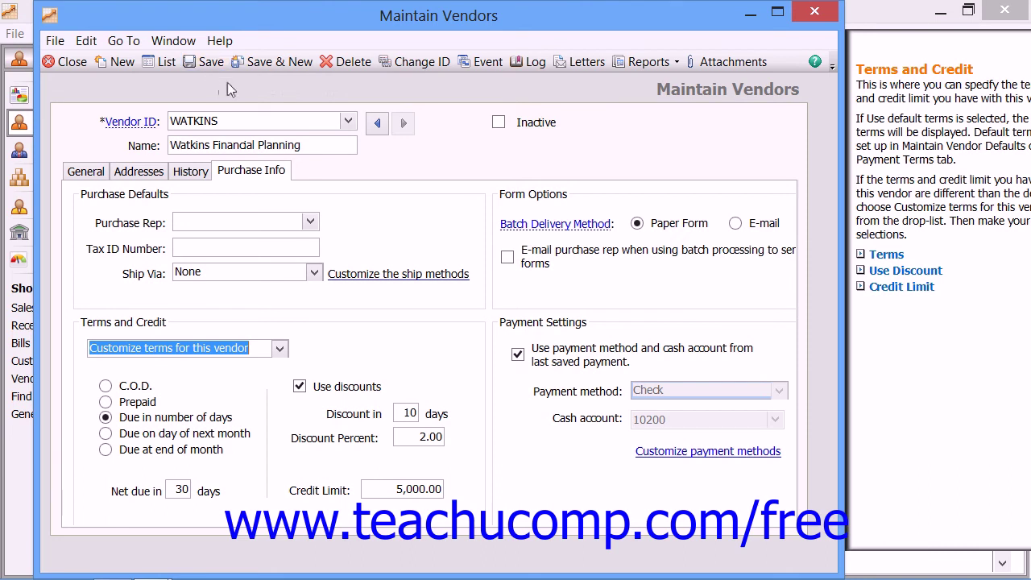
click(274, 64)
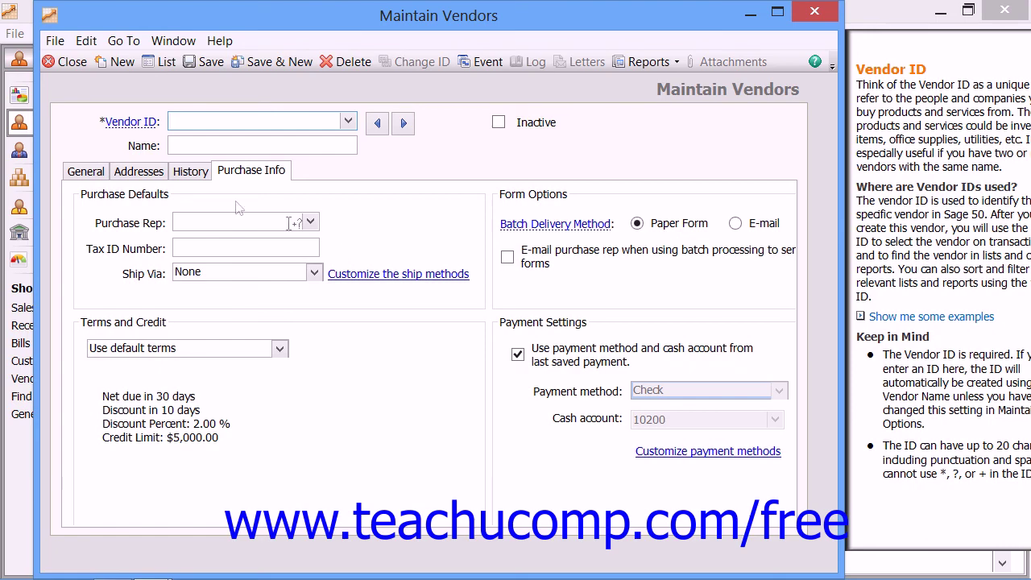
click(71, 62)
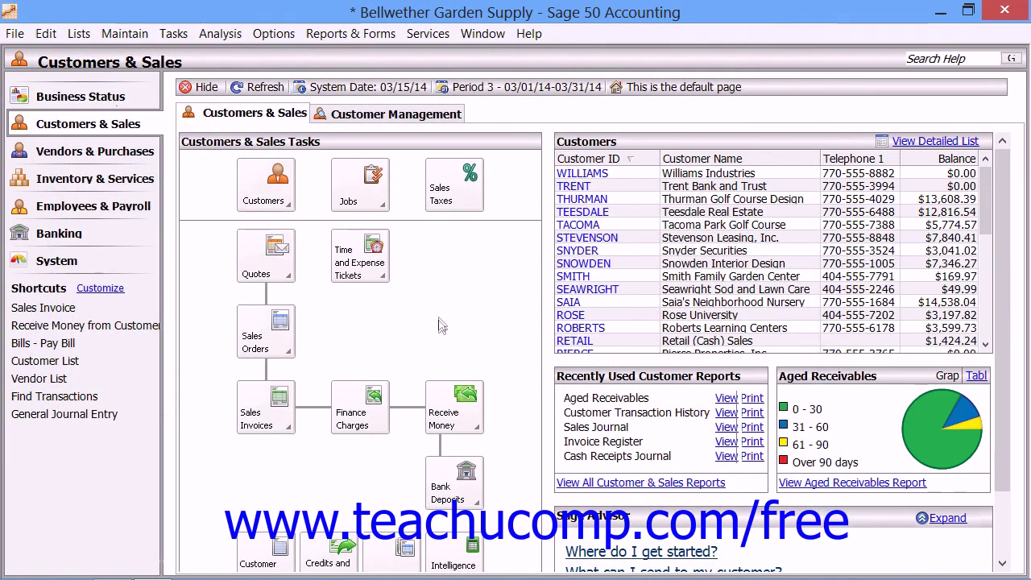